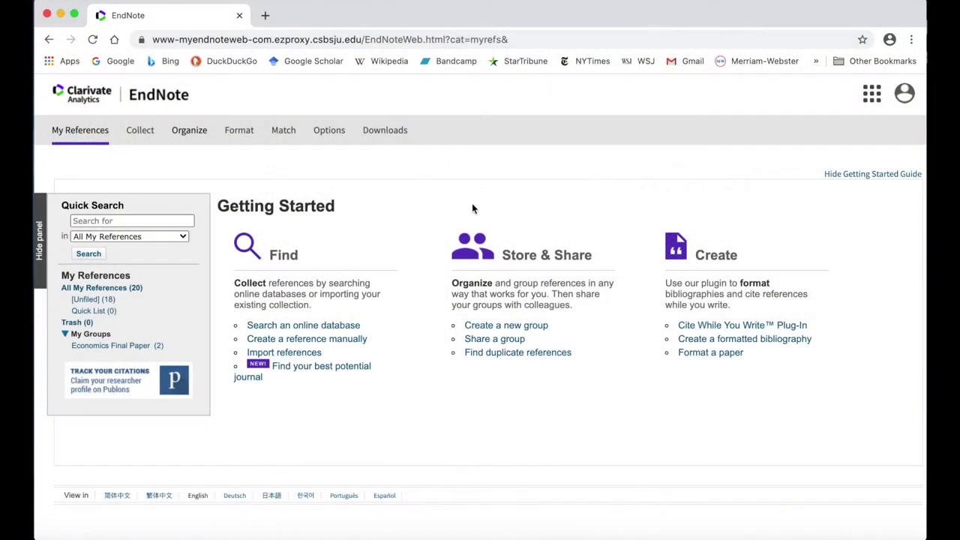
Step: Reveal the Organize sub-menu: Manage My Groups, Others' Groups, Find Duplicates, Manage Attachments
mouse_move(190, 134)
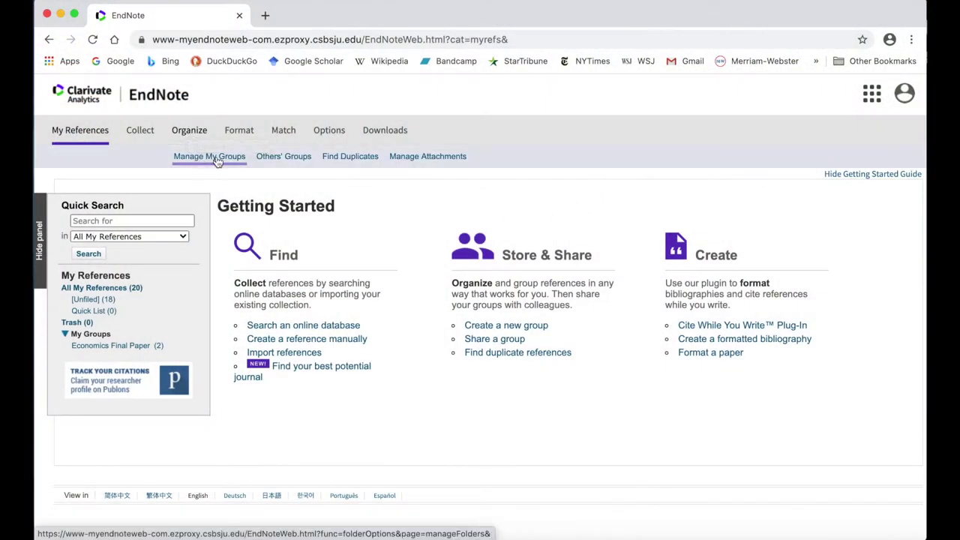
Step: Create a new empty group named 'Football Concussions' under Manage My Groups
left_click(207, 160)
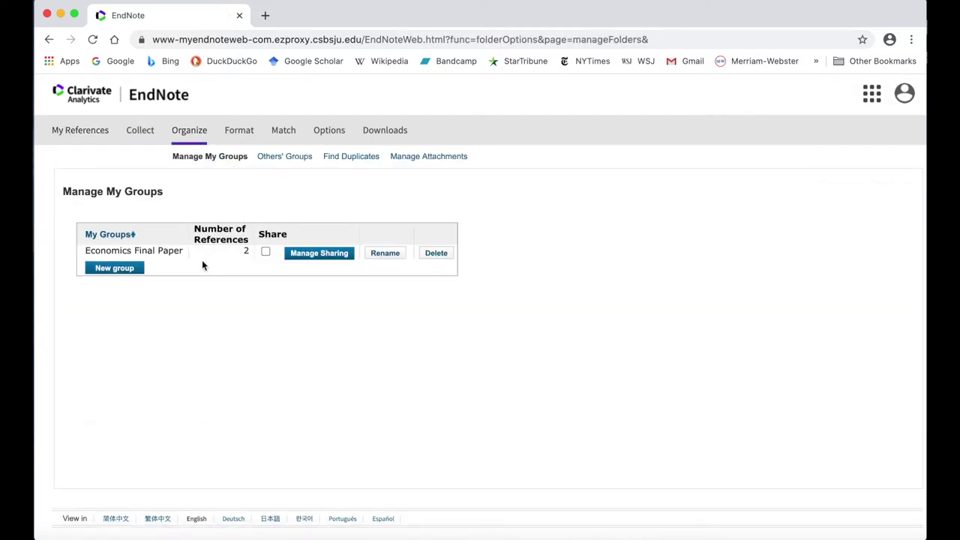
left_click(125, 270)
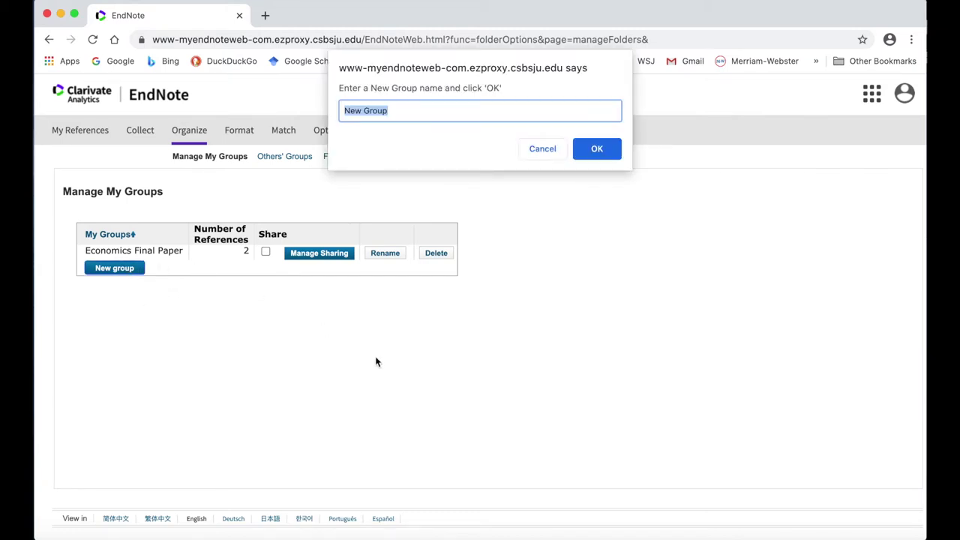
type("Football Concussions")
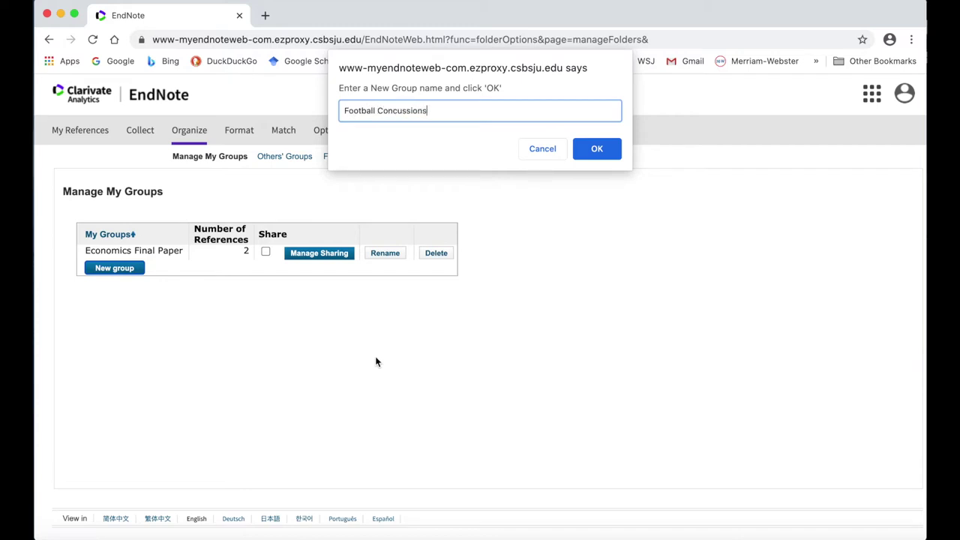
left_click(603, 148)
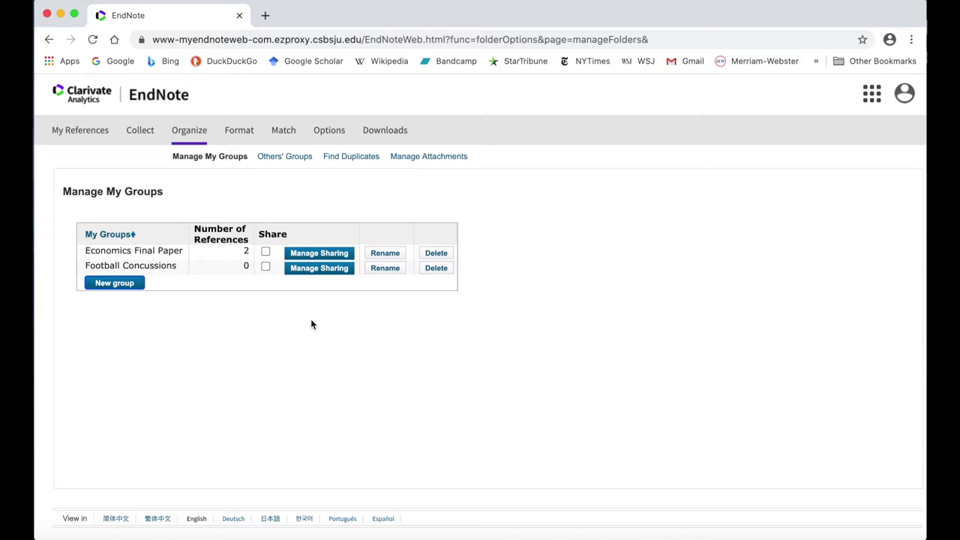
left_click(327, 273)
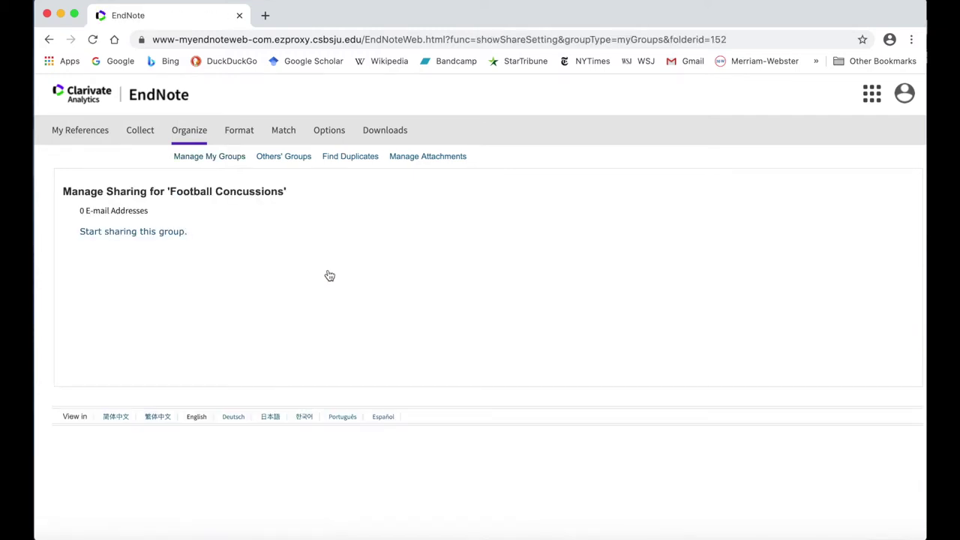
Step: Share Football Concussions with a collaborator's e-mail address, granting Read & Write access
left_click(143, 232)
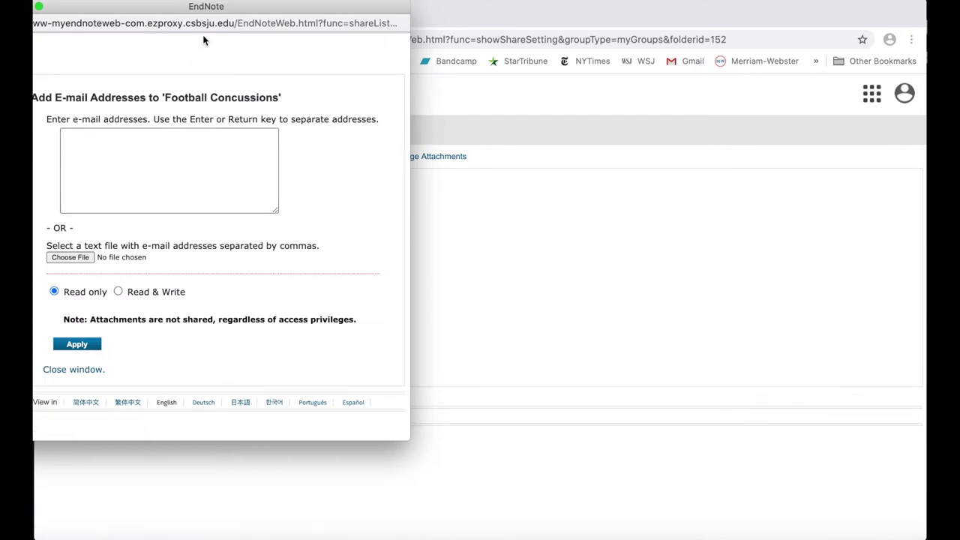
left_click_drag(218, 10, 347, 43)
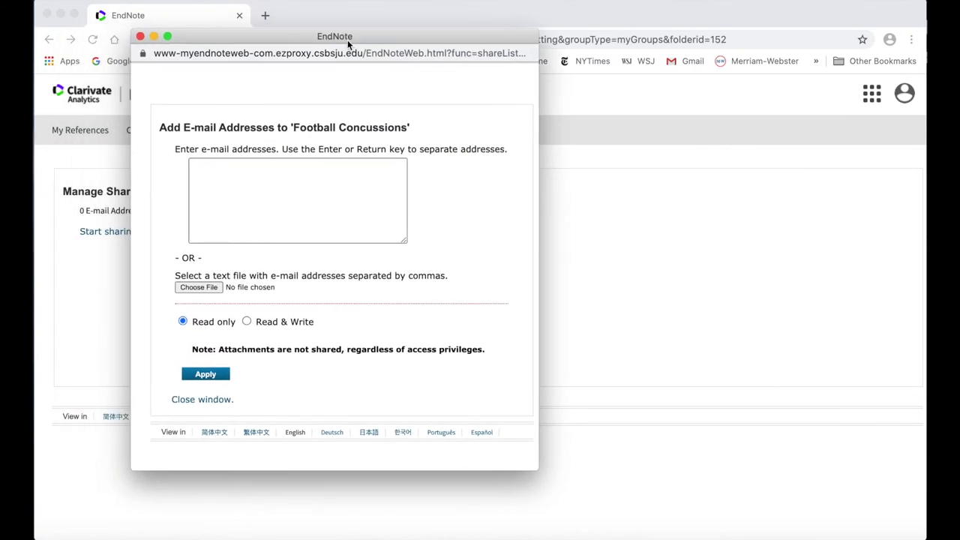
left_click(308, 177)
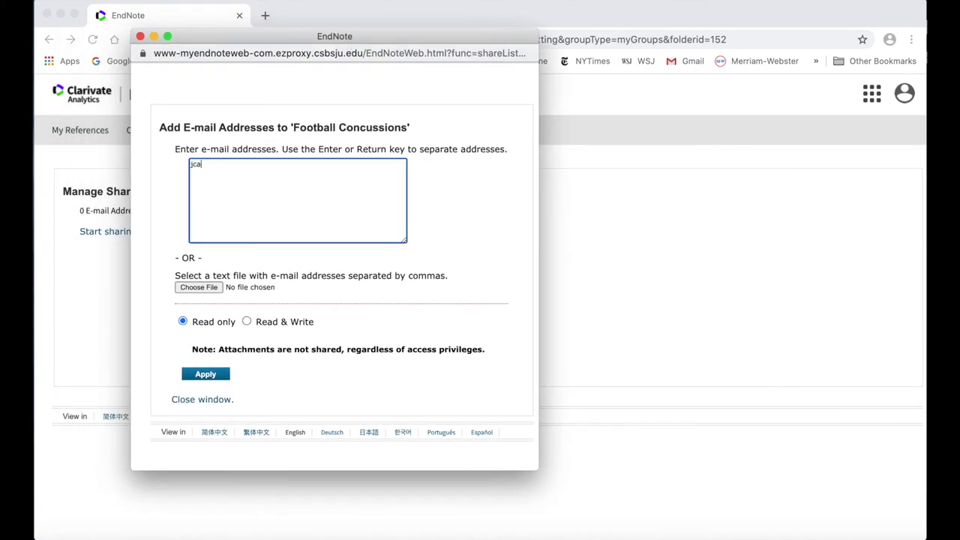
left_click(247, 322)
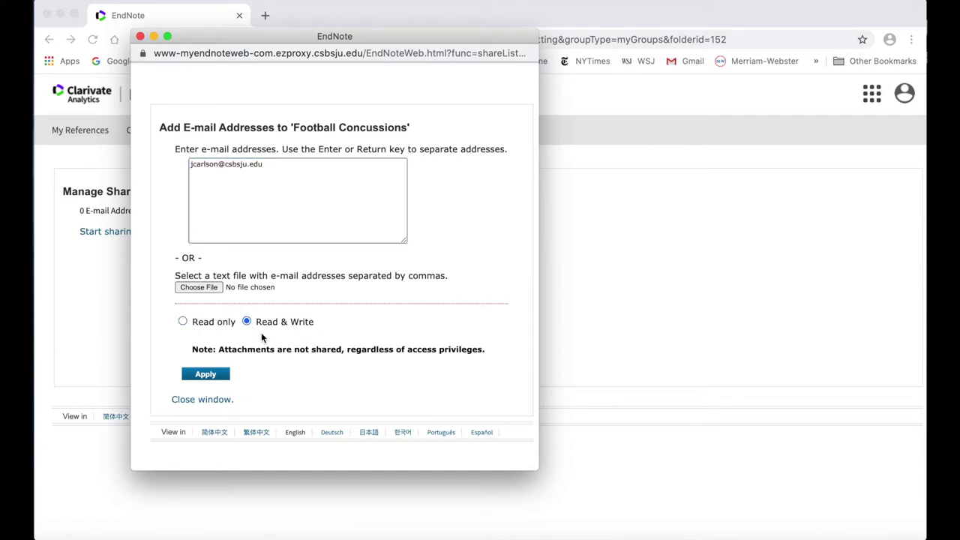
left_click(207, 377)
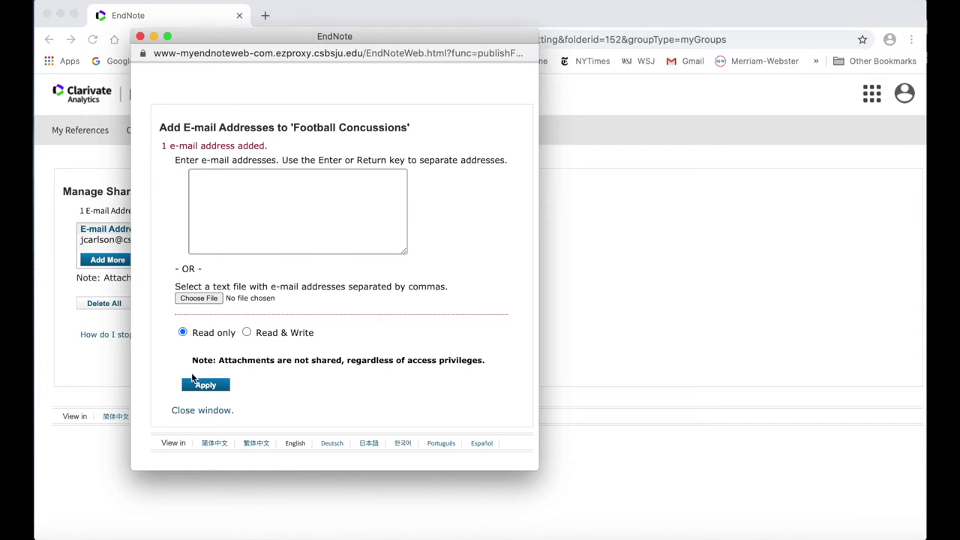
left_click(139, 36)
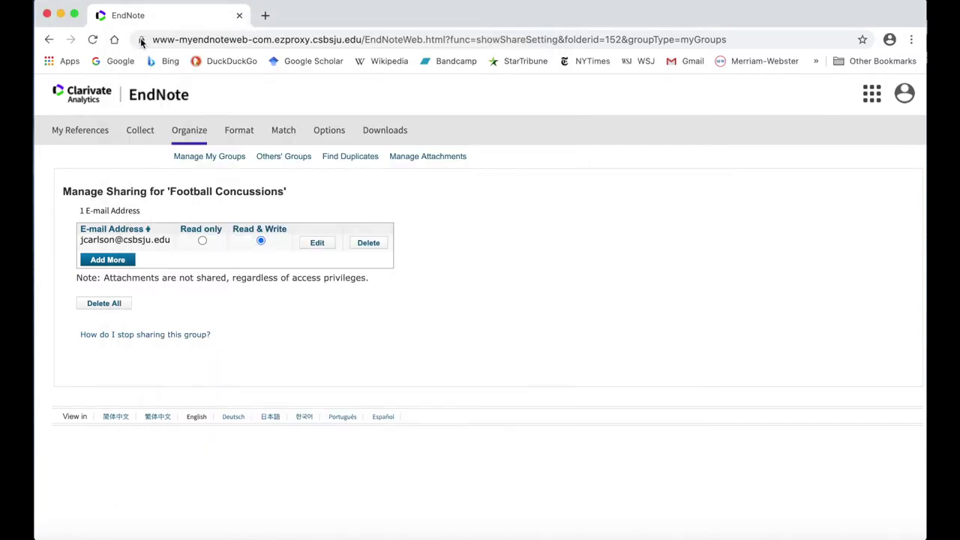
left_click(199, 159)
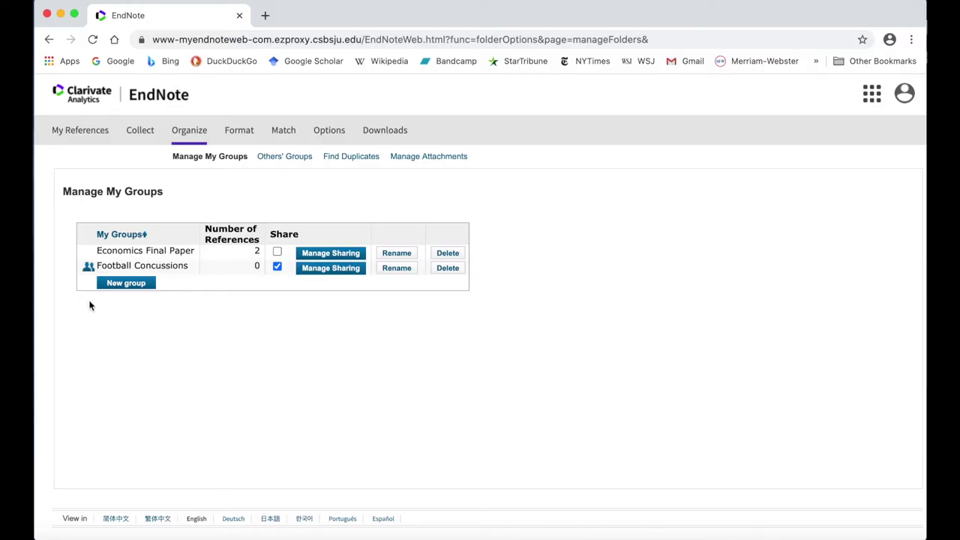
Step: Return to My References and list all 20 references
left_click(75, 135)
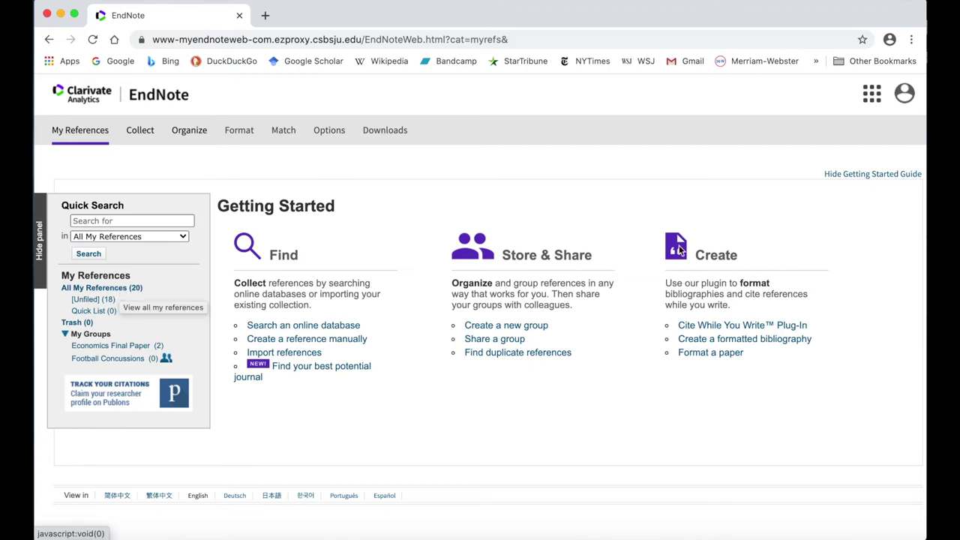
left_click(899, 176)
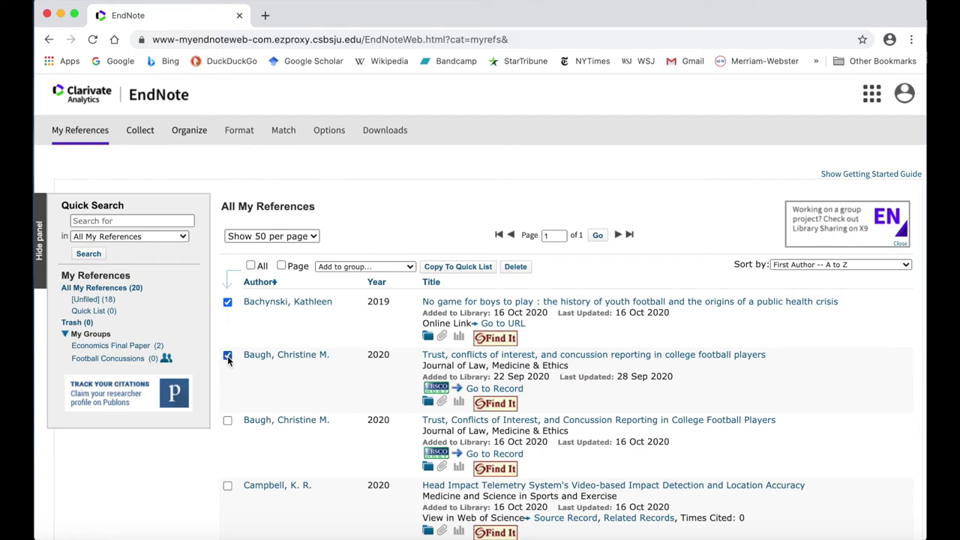
left_click(328, 269)
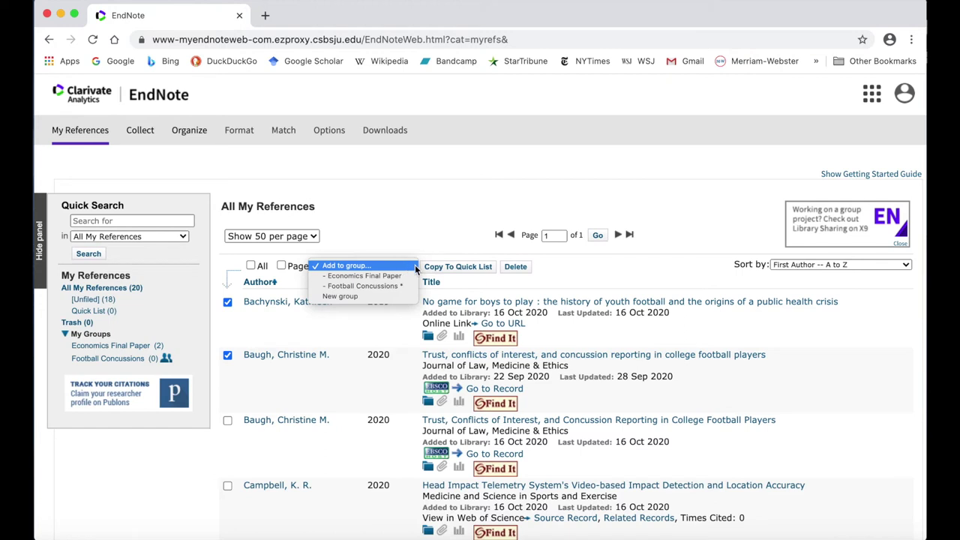
Step: Add the checked Bachynski and Baugh references to Football Concussions and view the group
left_click(415, 284)
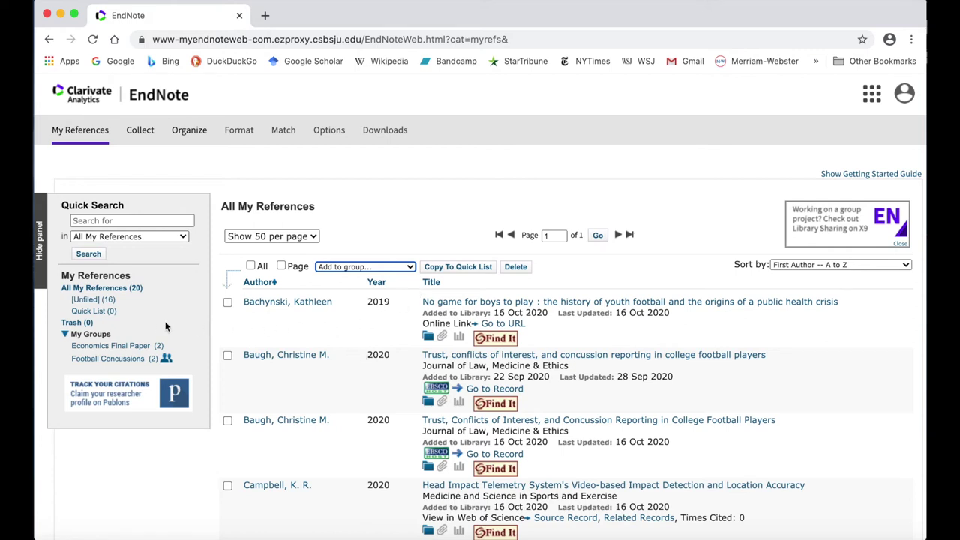
left_click(126, 360)
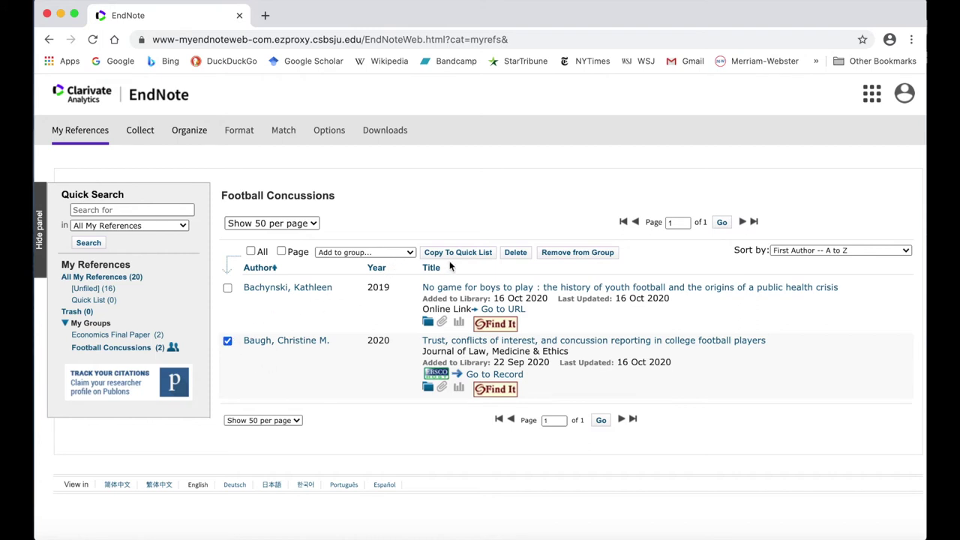
Step: Remove the Baugh reference from the Football Concussions group
left_click(567, 256)
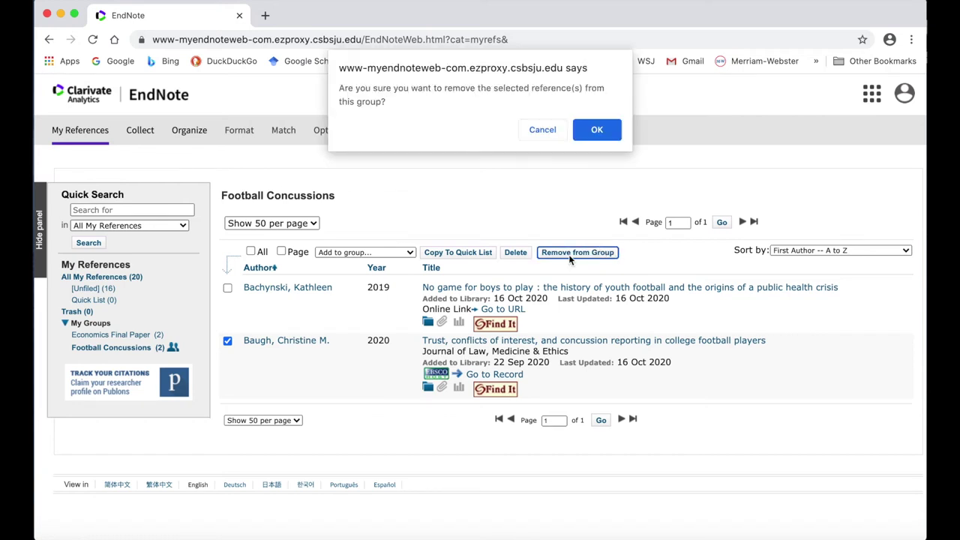
left_click(597, 130)
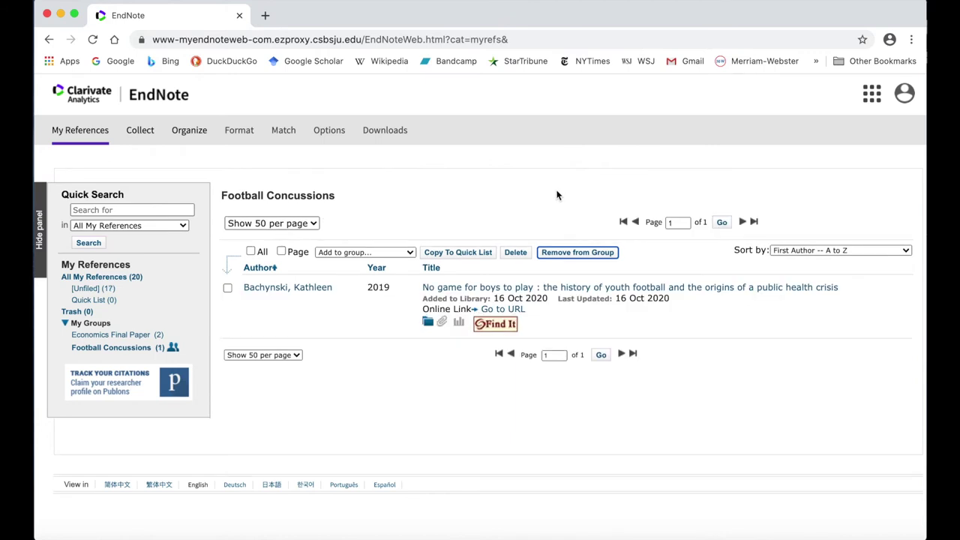
left_click(105, 277)
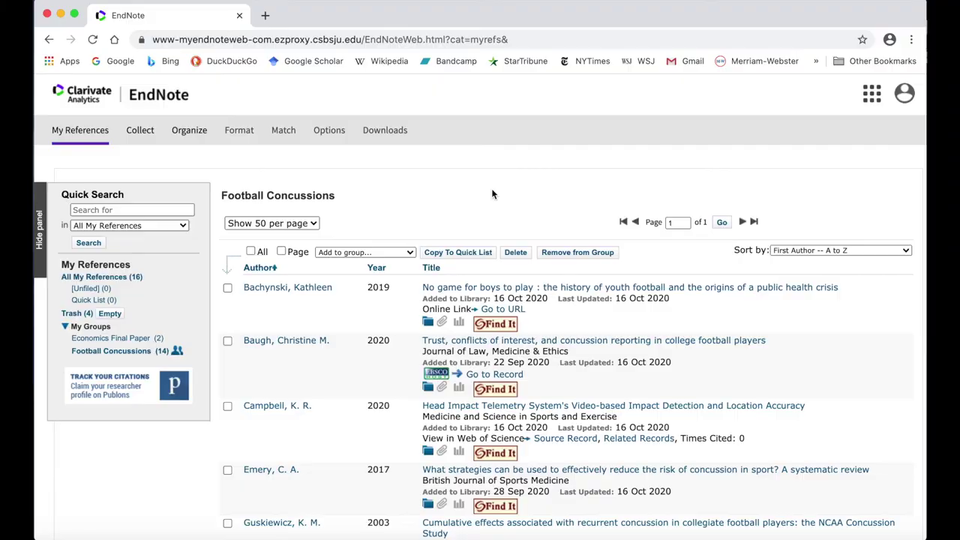
Step: Open the full record of Wolpert's 2019 article on concussions and contracts
scroll(492, 194, "down", 5)
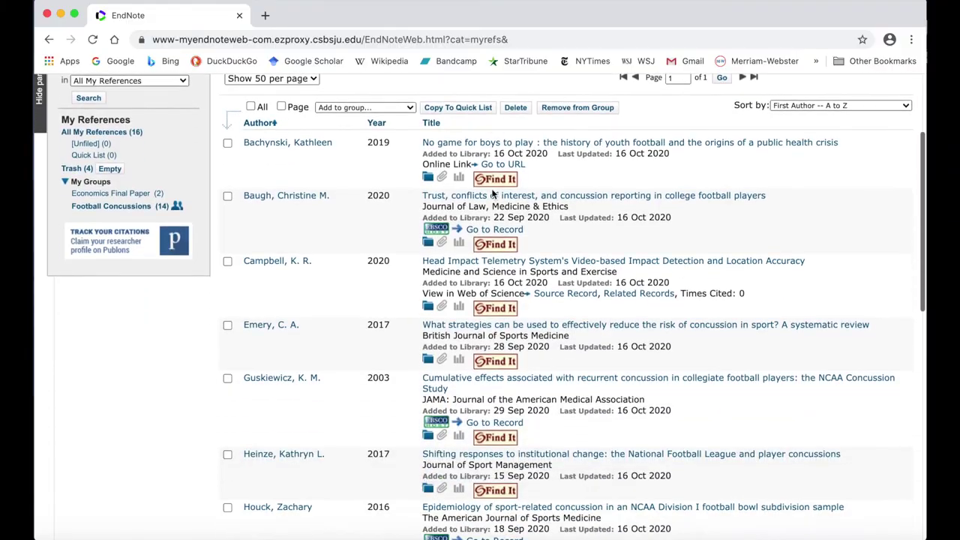
scroll(492, 193, "down", 4)
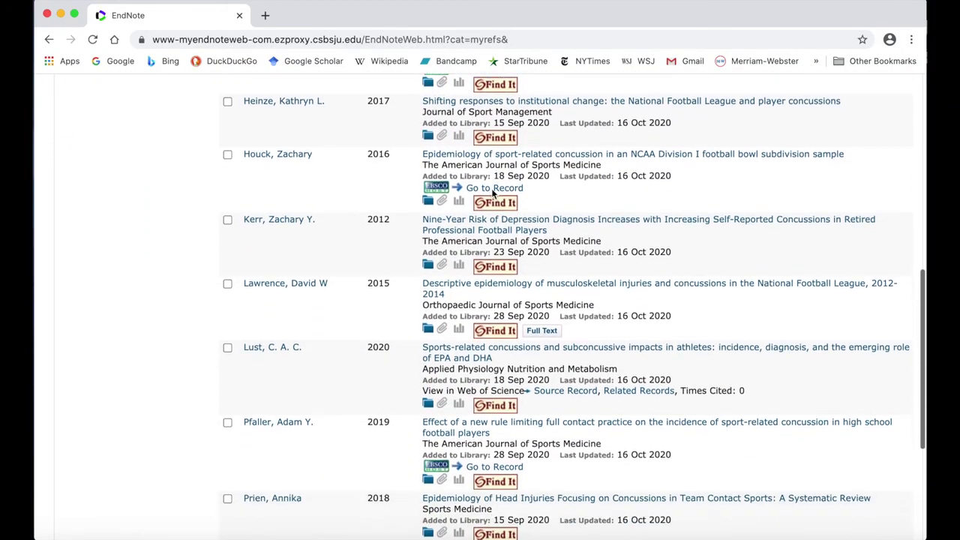
scroll(492, 192, "down", 2)
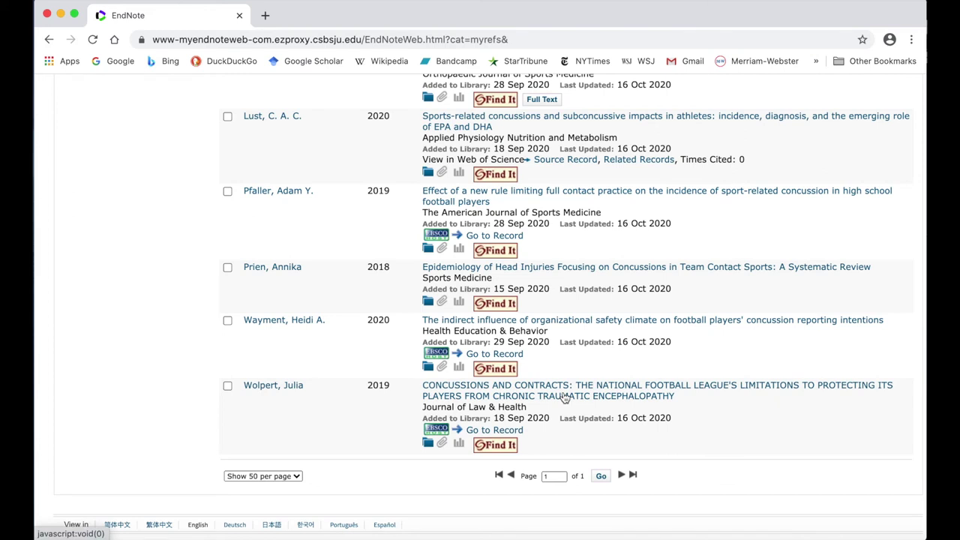
left_click(564, 398)
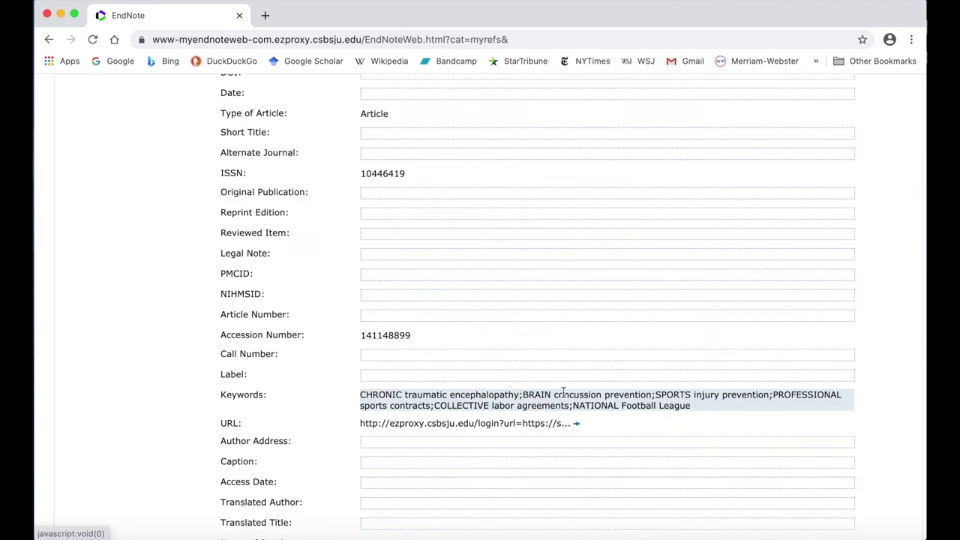
scroll(444, 379, "up", 2)
scroll(294, 318, "up", 4)
scroll(294, 318, "up", 5)
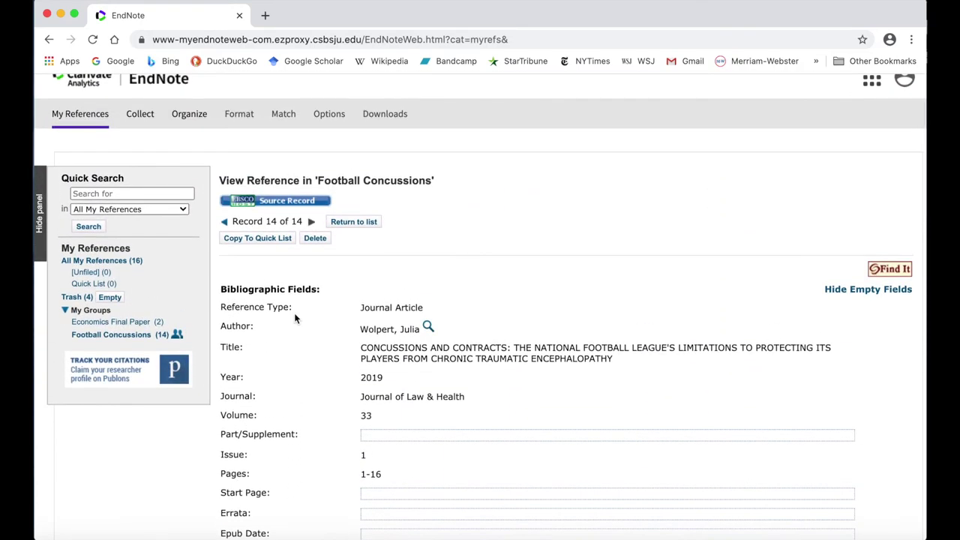
left_click(393, 357)
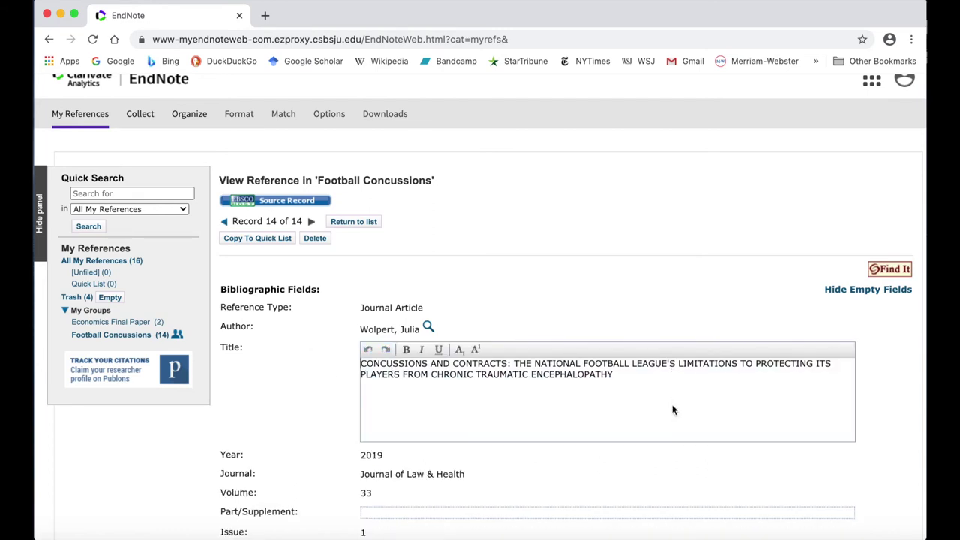
Step: Replace the all-caps Wolpert title with its sentence-case version and save it
left_click_drag(615, 375, 360, 366)
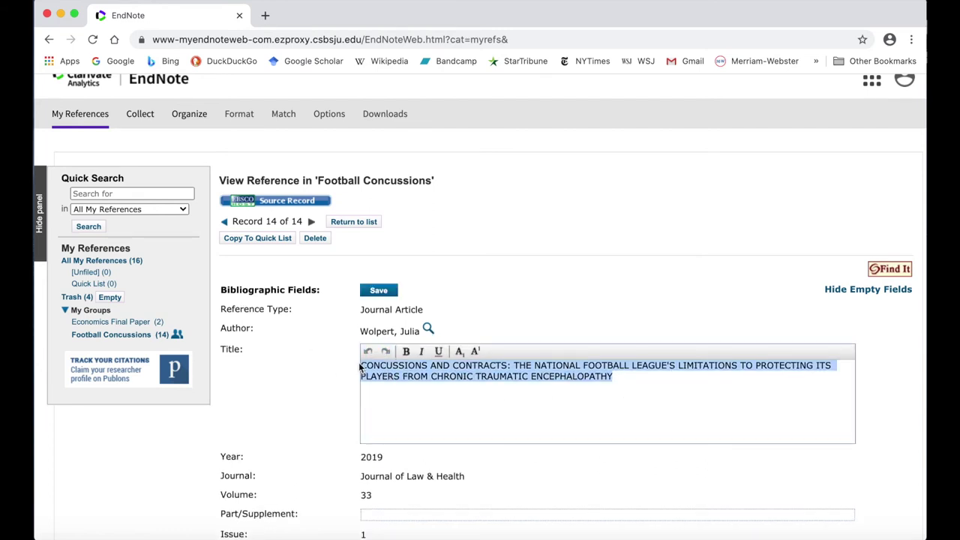
type("Concussions and contractions: the National Football League's limitations to protecting its players from chronic traumatic encephalopathy")
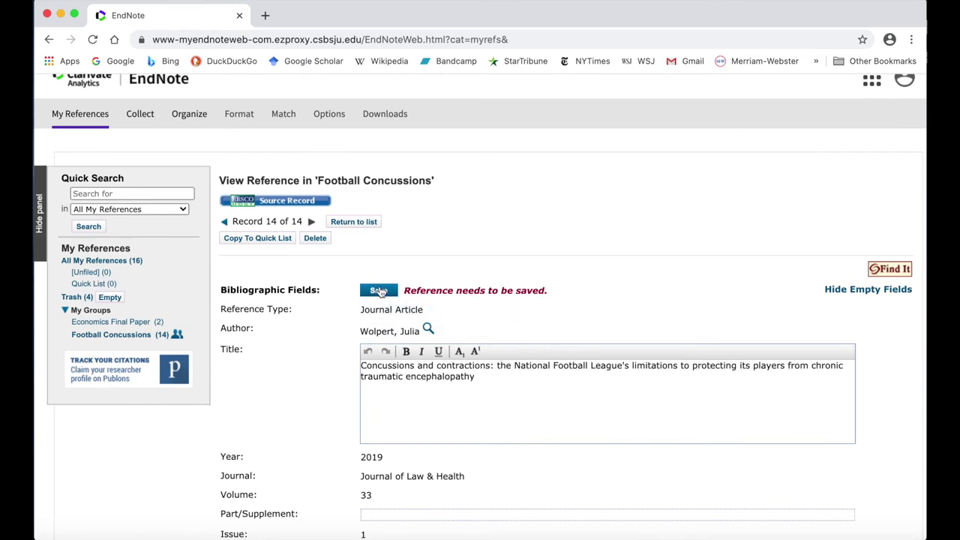
left_click(380, 292)
scroll(332, 375, "down", 4)
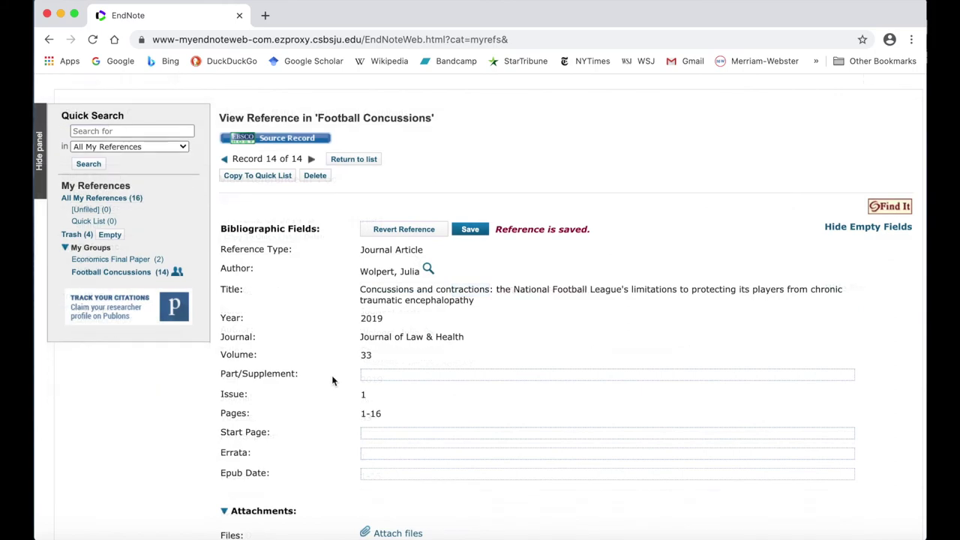
scroll(332, 380, "down", 10)
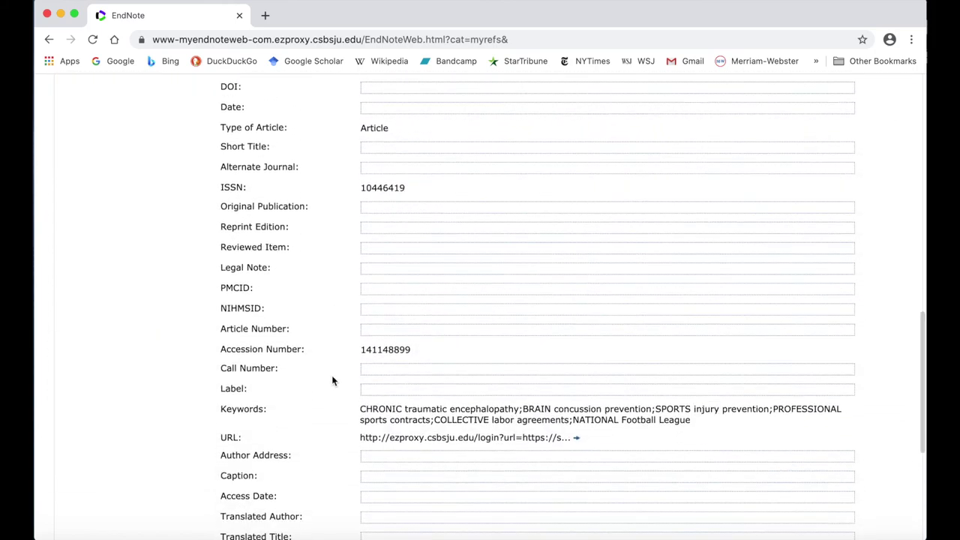
scroll(332, 380, "down", 4)
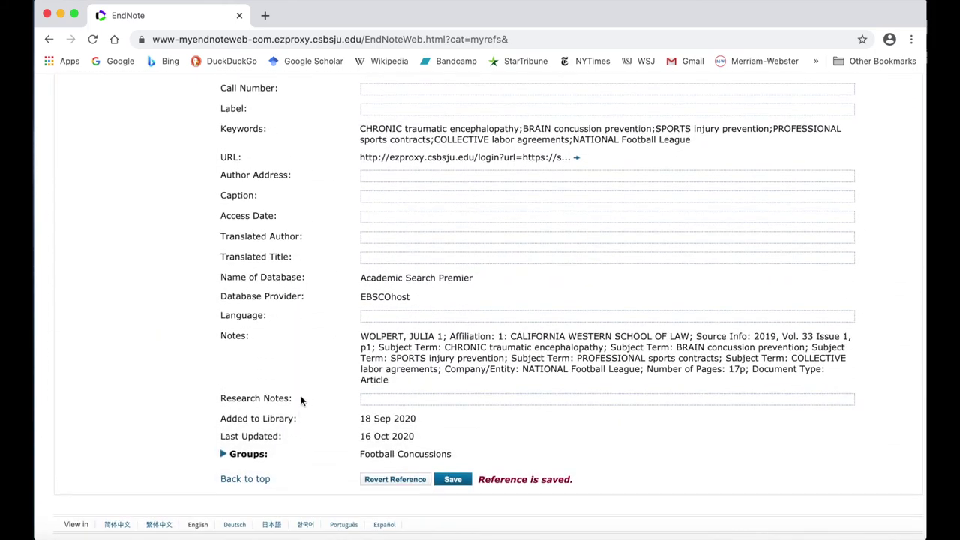
left_click(382, 399)
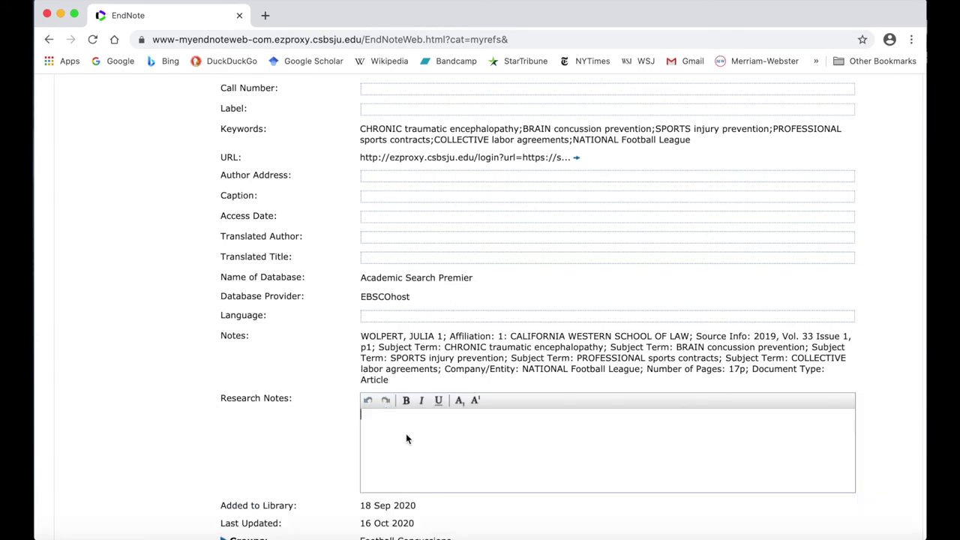
Step: Save the research note 'This is where an annotation can go.' on the Wolpert reference
type("This is where an anno")
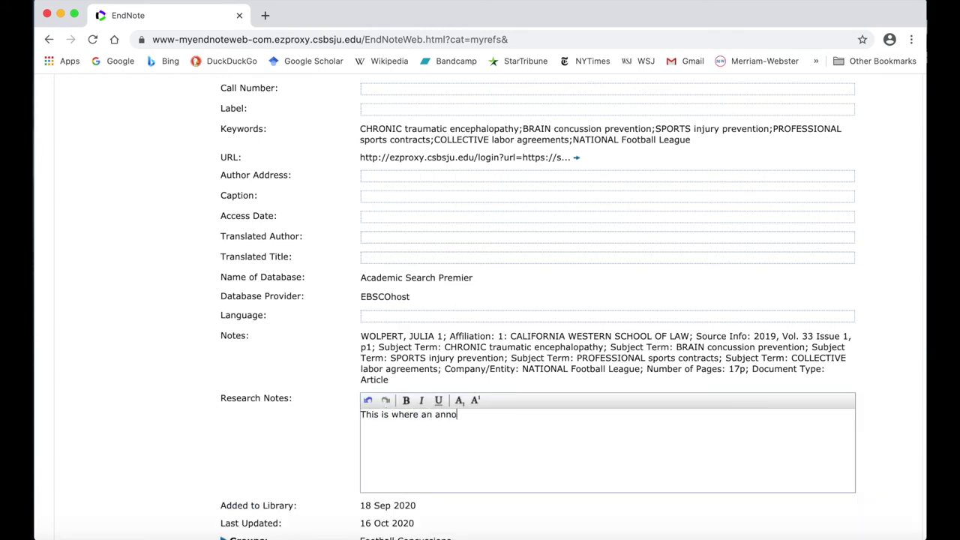
type("tation can go.")
left_click(272, 417)
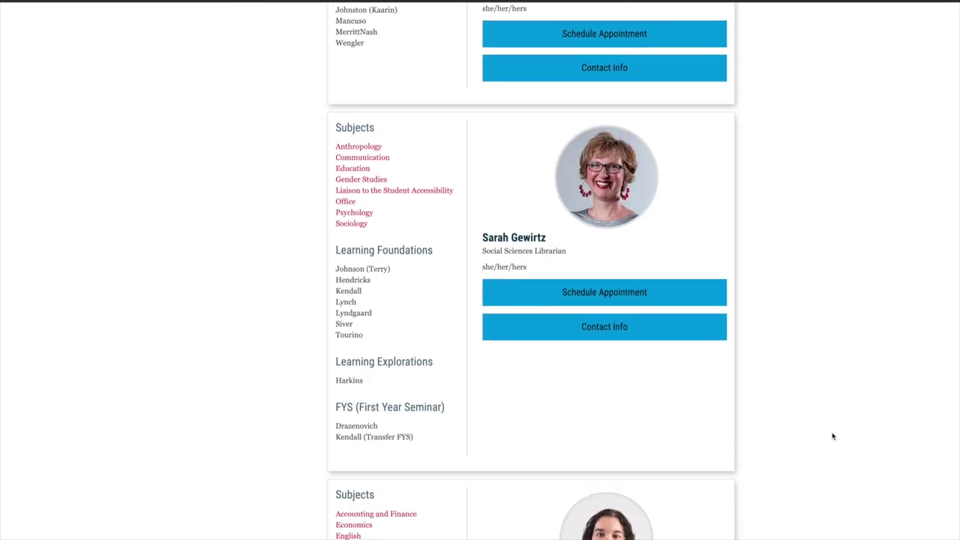
Step: Scroll through the librarian profiles on the CSB/SJU Libraries staff page
scroll(832, 436, "down", 7)
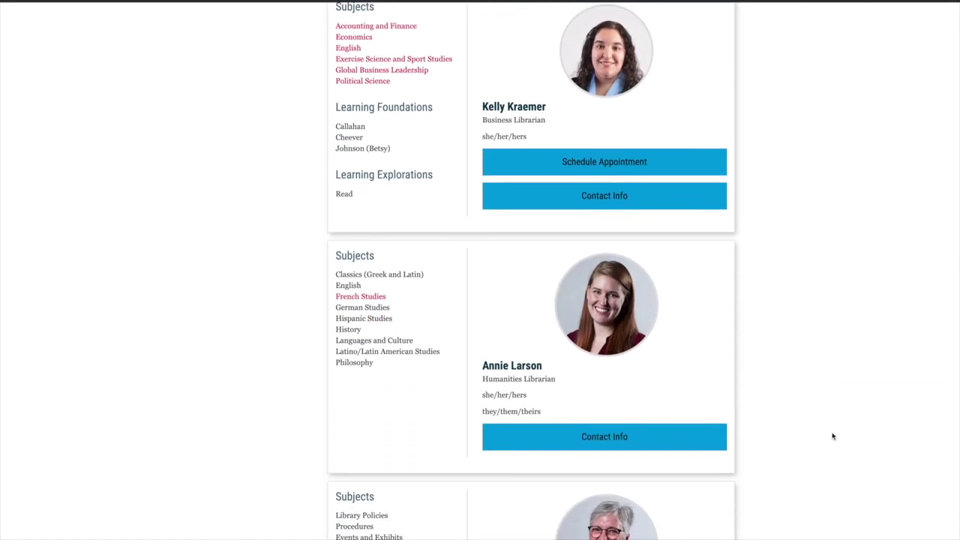
scroll(832, 436, "down", 6)
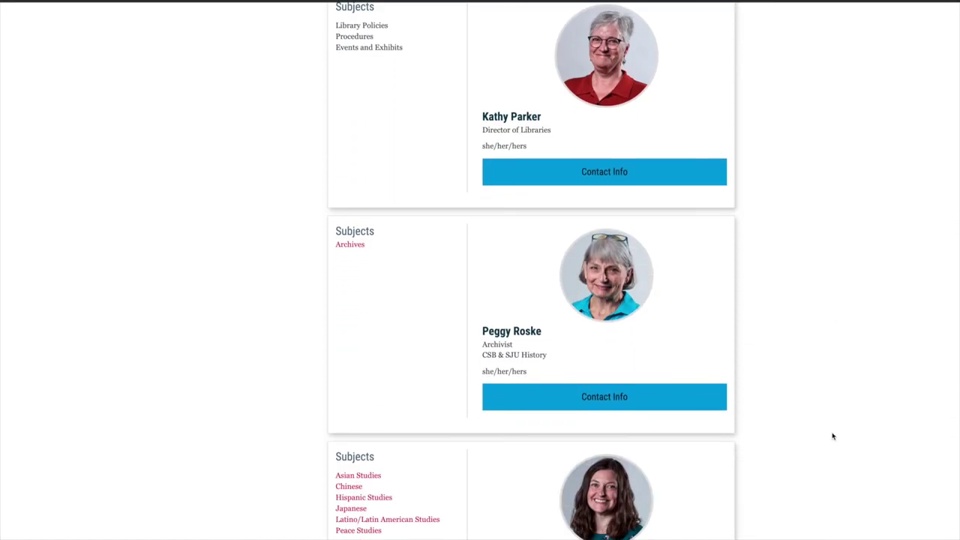